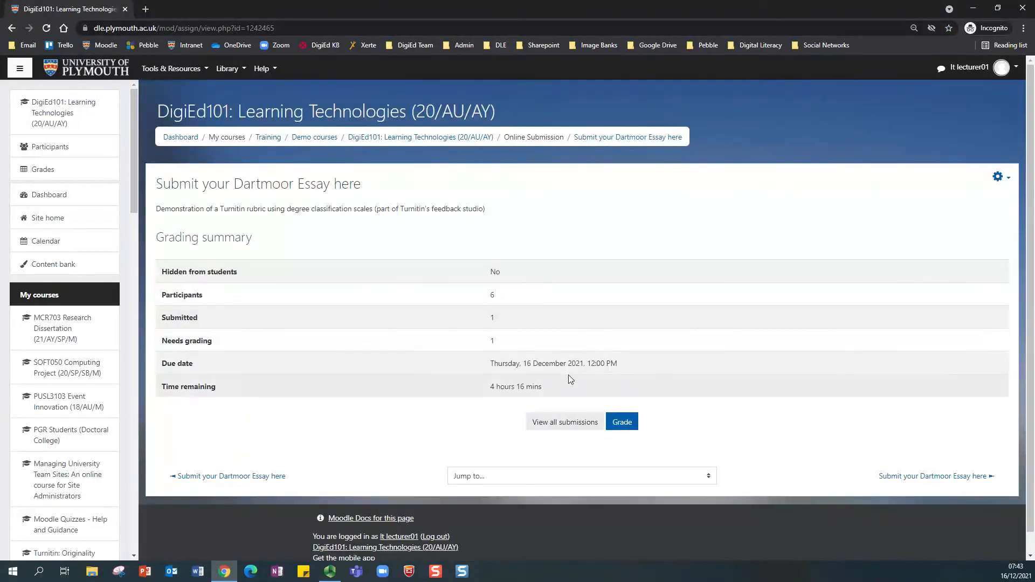
Open the submitted Dartmoor essay in the Turnitin marking view from the list of all submissions and show its rubric
{"action": "left_click", "coordinate": [561, 423]}
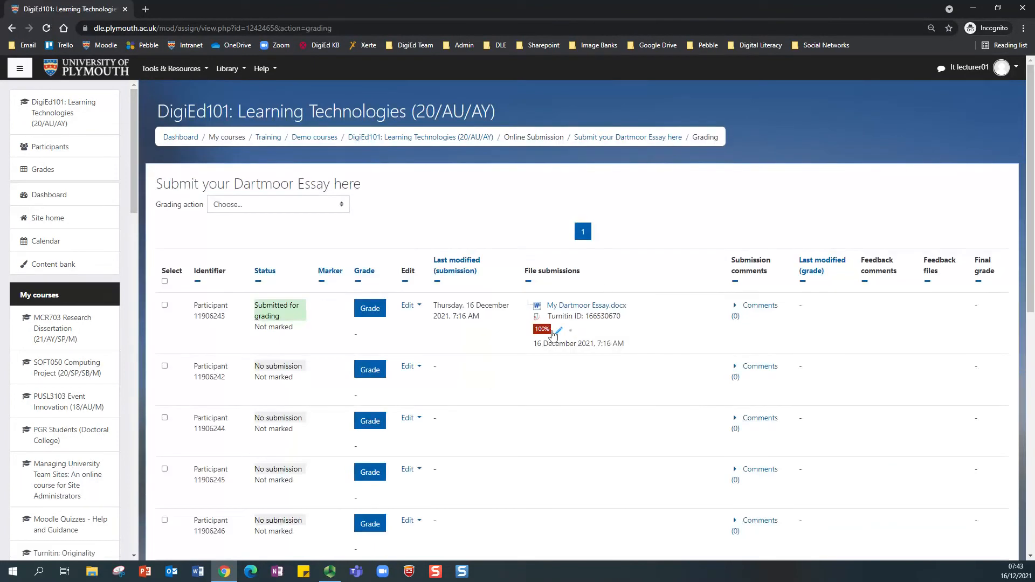
{"action": "left_click", "coordinate": [555, 332]}
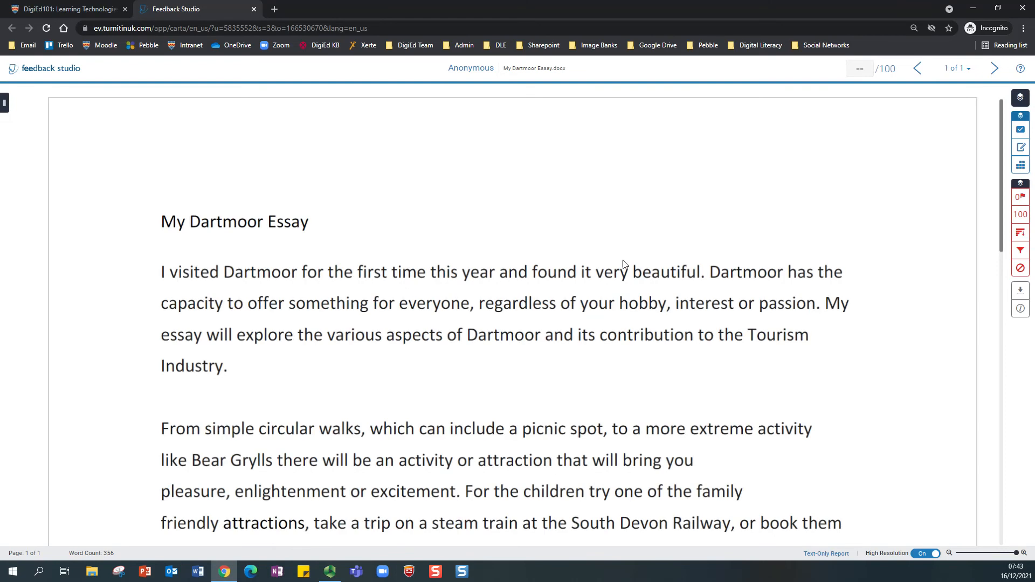
{"action": "left_click", "coordinate": [1022, 167]}
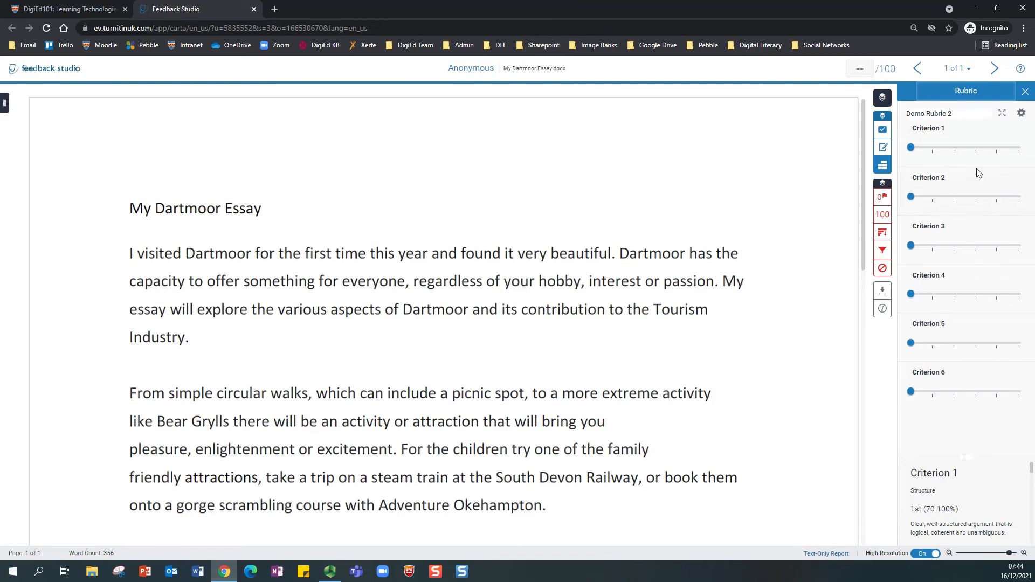
Expand Demo Rubric 2 into a separate window and place it over the essay with all visible columns readable
{"action": "left_click", "coordinate": [1003, 116]}
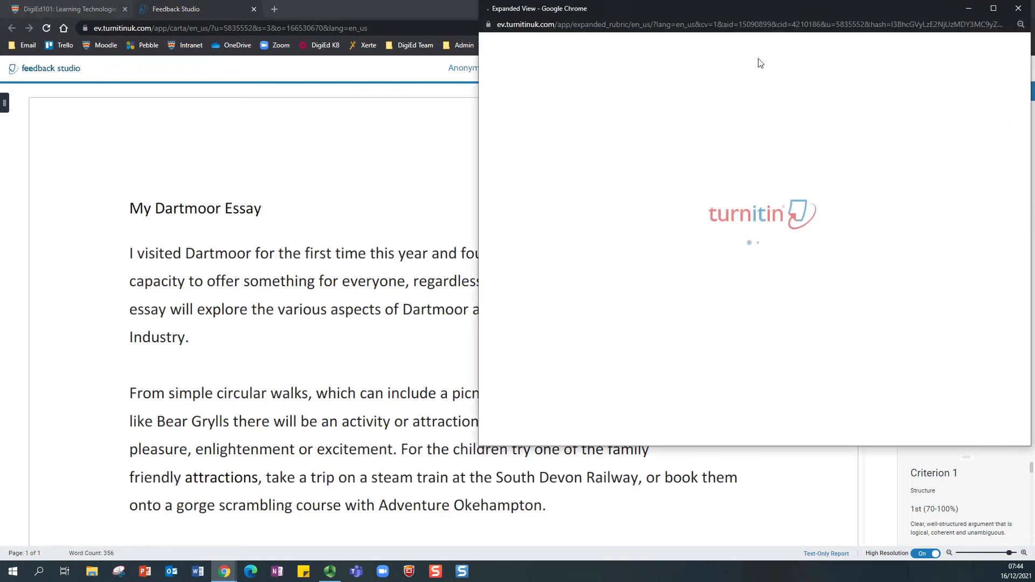
{"action": "left_click_drag", "start_coordinate": [759, 11], "coordinate": [587, 46]}
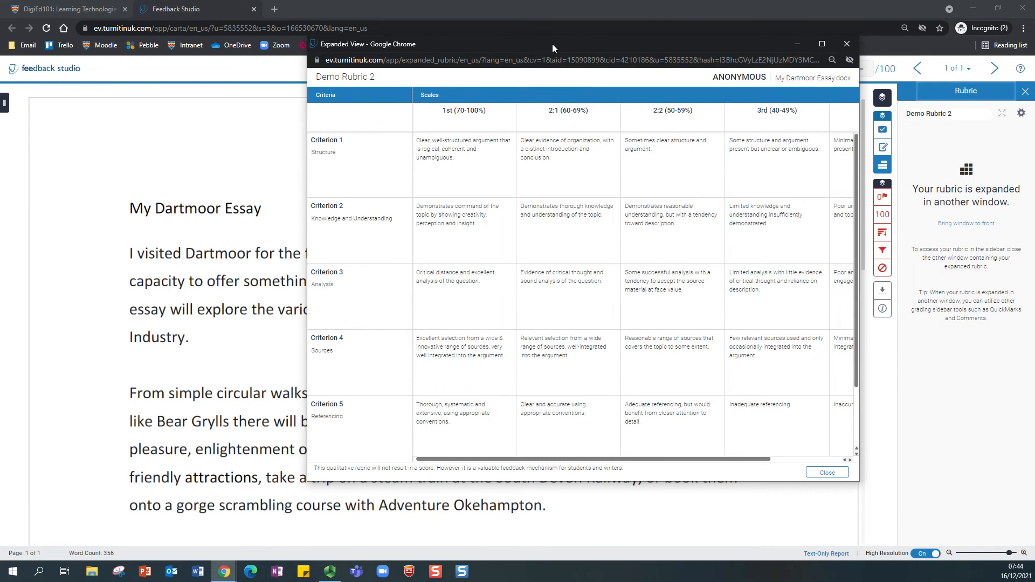
{"action": "left_click_drag", "start_coordinate": [550, 43], "coordinate": [678, 89]}
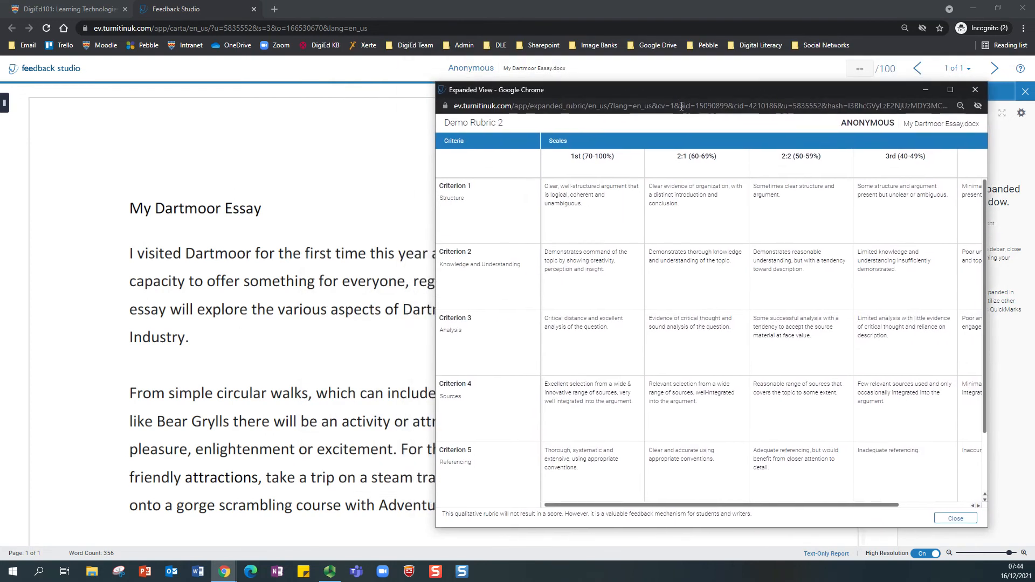
{"action": "left_click_drag", "start_coordinate": [653, 92], "coordinate": [508, 75]}
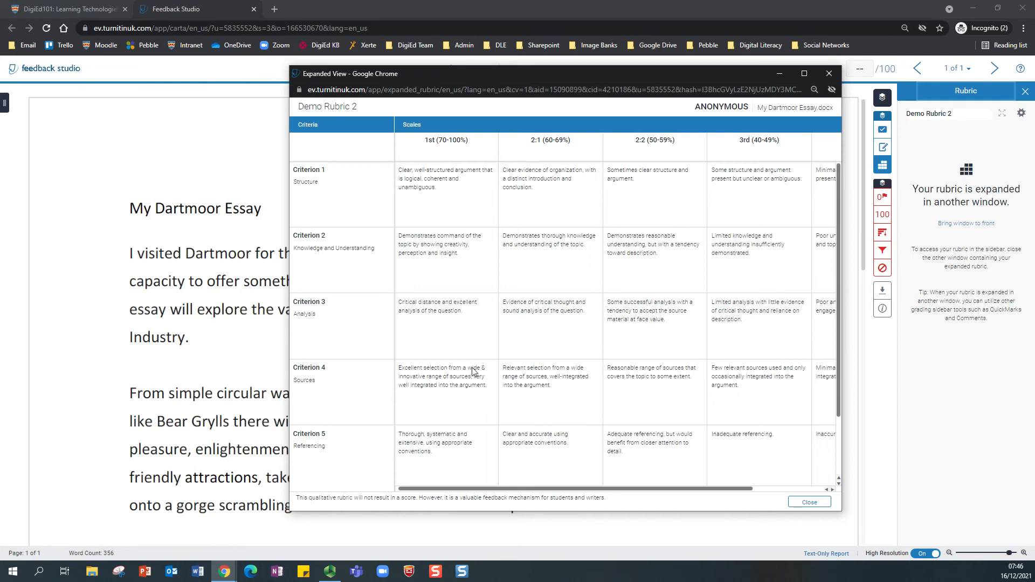
Rate Criteria 1, 3, 4 and 5 as 2:1 (60-69%) and Criteria 2 and 6 as 2:2 (50-59%), and close the expanded rubric
{"action": "left_click_drag", "start_coordinate": [839, 269], "coordinate": [837, 237]}
{"action": "left_click", "coordinate": [541, 190]}
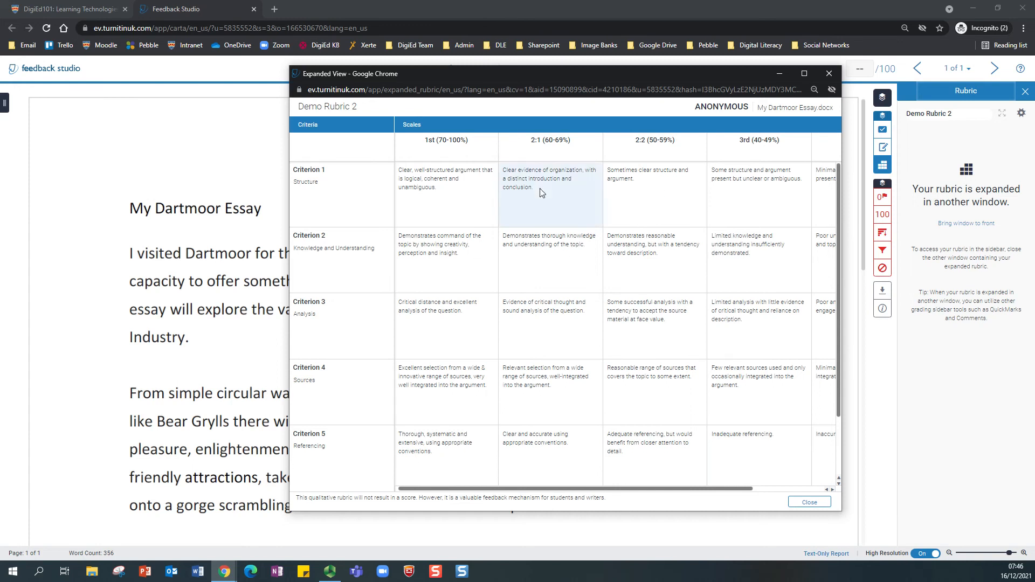
{"action": "left_click", "coordinate": [639, 268]}
{"action": "left_click", "coordinate": [552, 321]}
{"action": "left_click", "coordinate": [545, 393]}
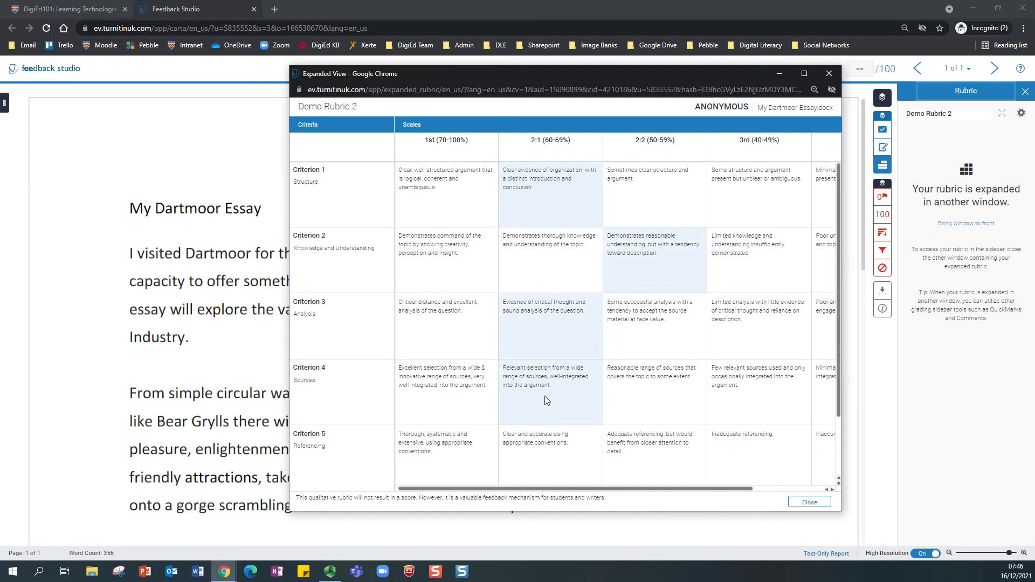
{"action": "left_click", "coordinate": [551, 449]}
{"action": "left_click_drag", "start_coordinate": [840, 379], "coordinate": [838, 456]}
{"action": "left_click", "coordinate": [674, 444]}
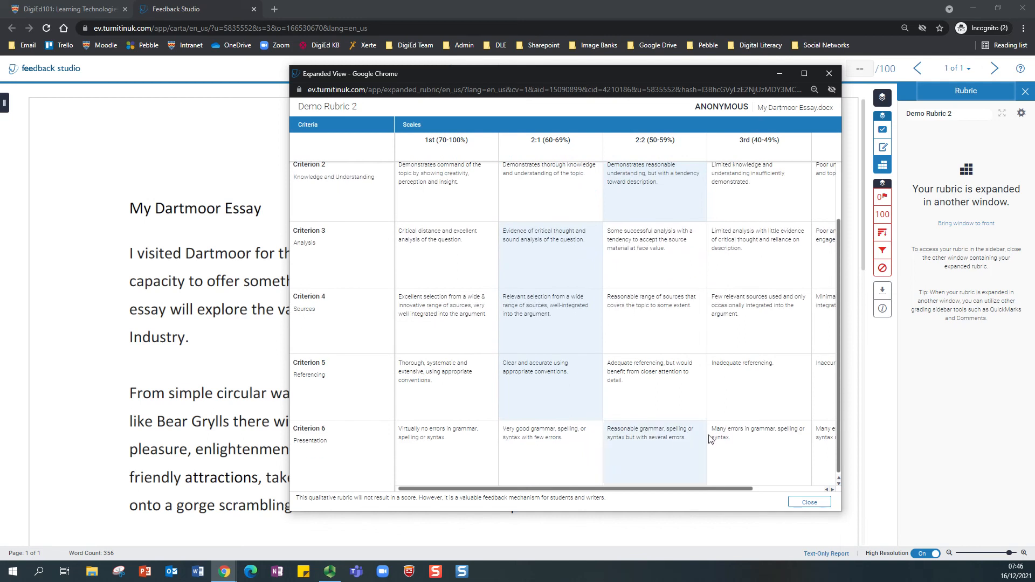
{"action": "scroll", "coordinate": [723, 431], "scroll_direction": "up", "scroll_amount": 3}
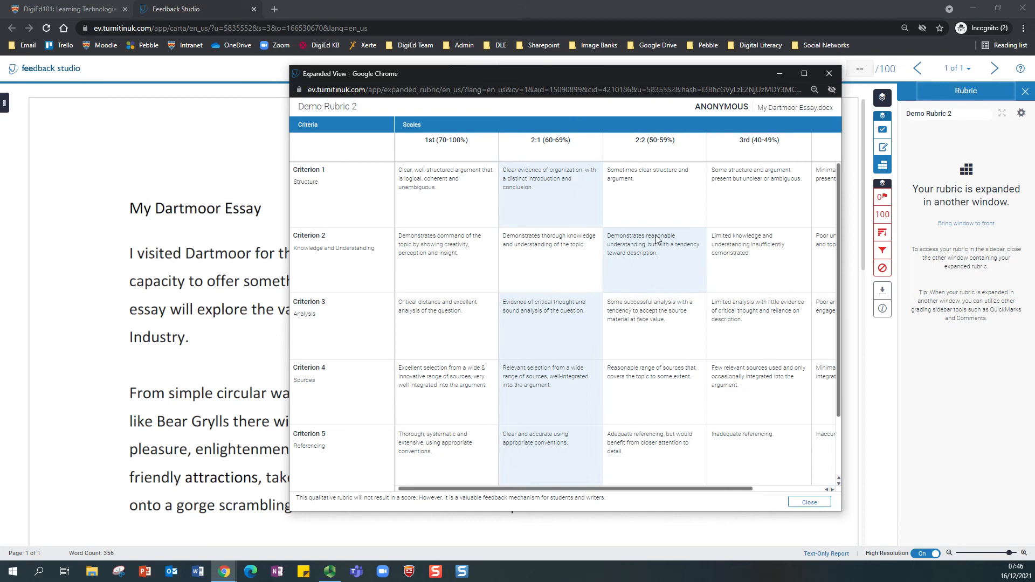
{"action": "left_click_drag", "start_coordinate": [707, 74], "coordinate": [661, 82]}
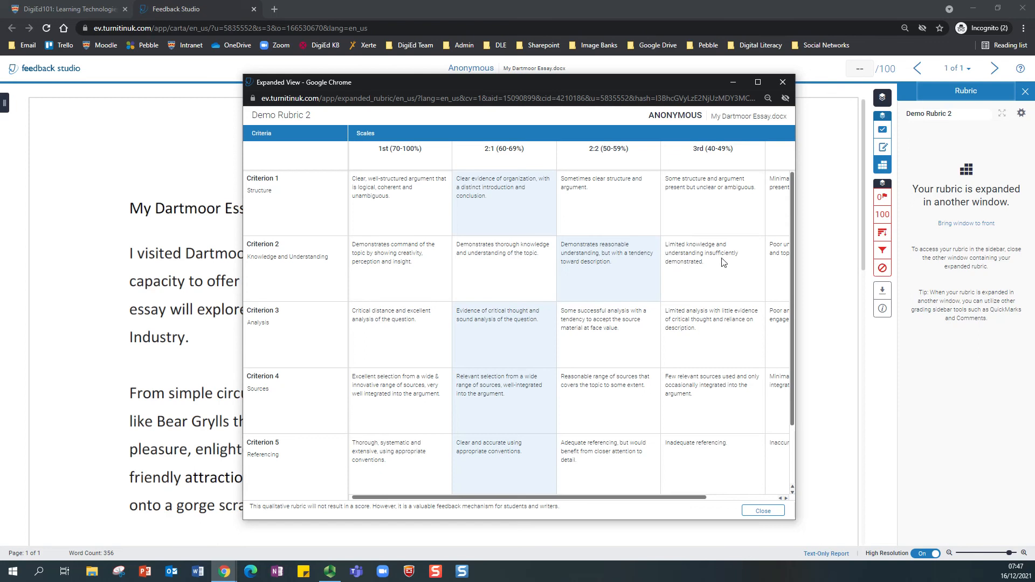
{"action": "left_click", "coordinate": [765, 513]}
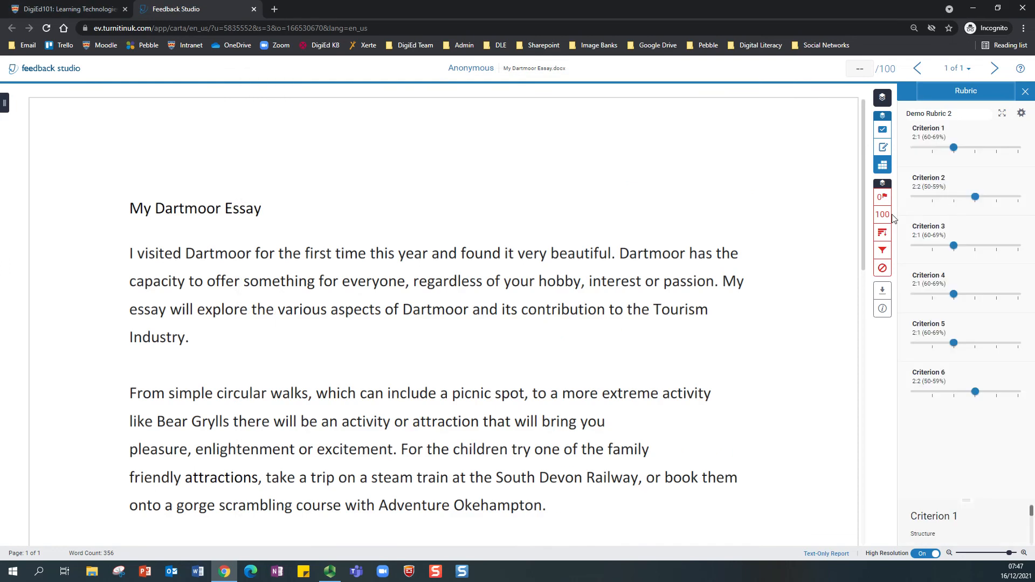
Write a feedback summary text comment with the lines "Criterion 1 20/25" and "Criterion 2 15/25", a blank line and "Overall comments"
{"action": "left_click", "coordinate": [882, 149]}
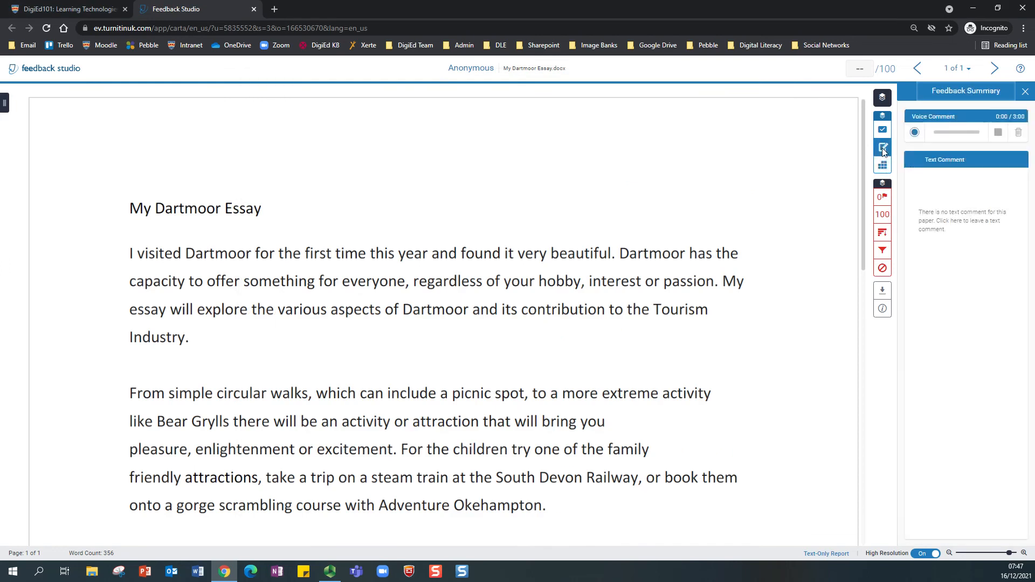
{"action": "left_click", "coordinate": [921, 194]}
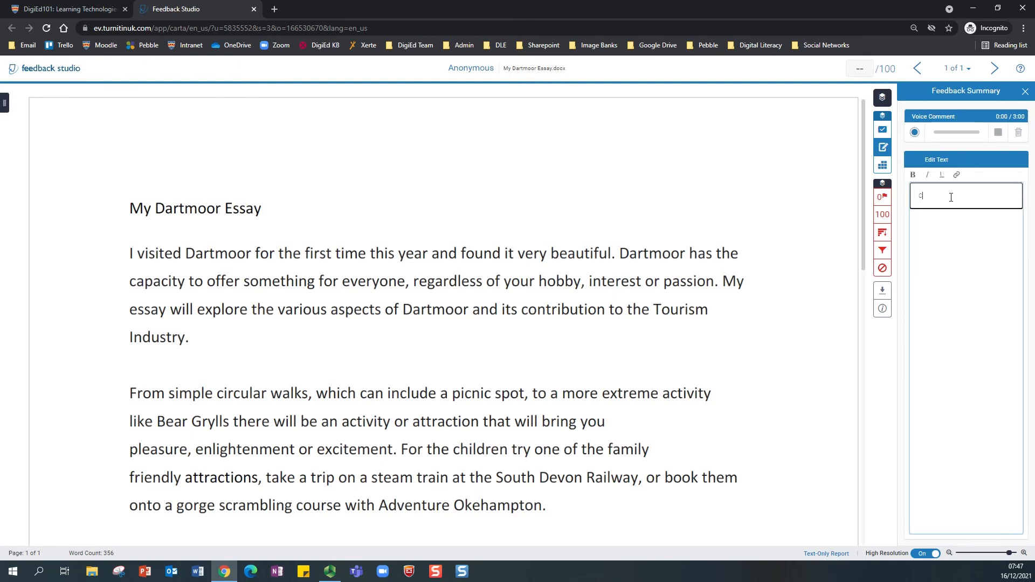
{"action": "type", "text": "Criterion 1"}
{"action": "type", "text": "20/25"}
{"action": "key", "text": "Return"}
{"action": "type", "text": "Criterion"}
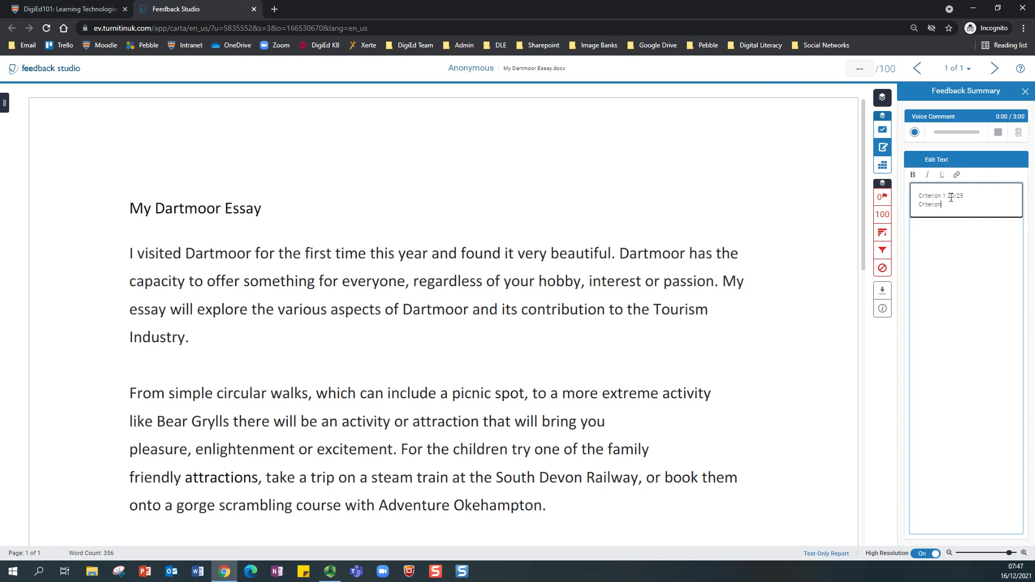
{"action": "type", "text": " 2 15/25"}
{"action": "key", "text": "Return"}
{"action": "key", "text": "Return"}
{"action": "type", "text": "Overall comments"}
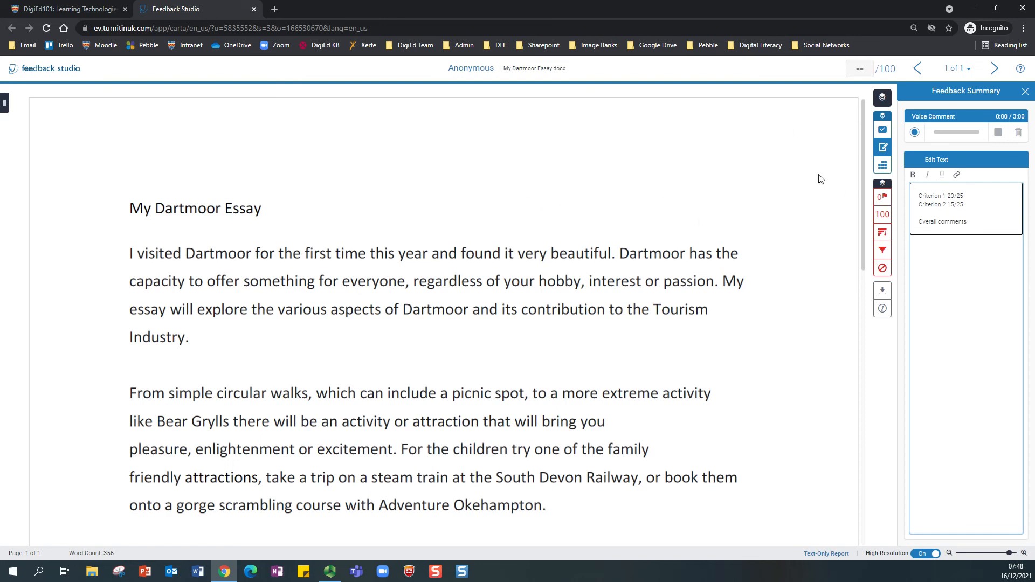
Finish editing the text comment so it is kept, and close the essay's marking view to return to the submissions list
{"action": "left_click", "coordinate": [253, 9]}
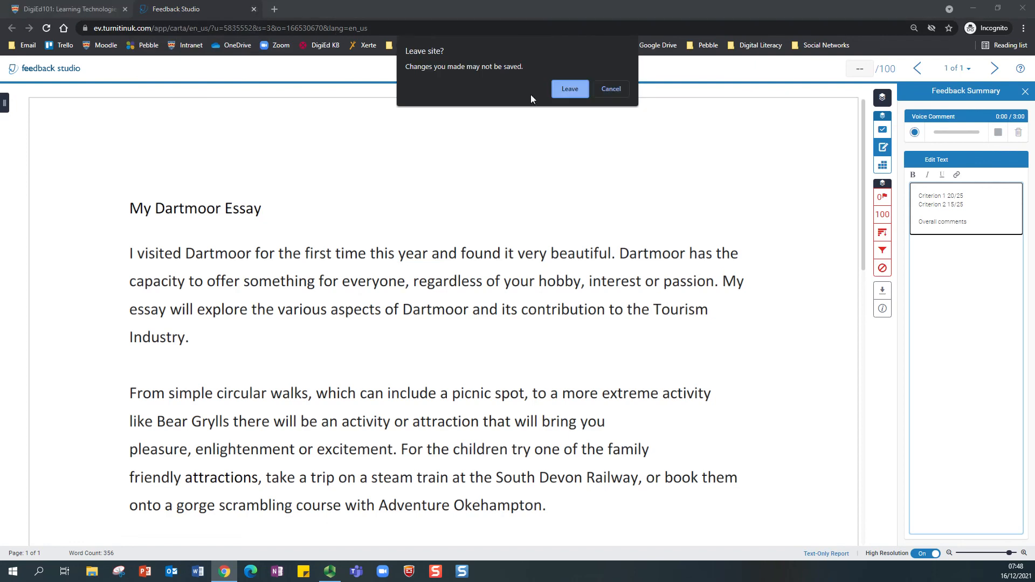
{"action": "left_click", "coordinate": [613, 89]}
{"action": "left_click", "coordinate": [986, 240]}
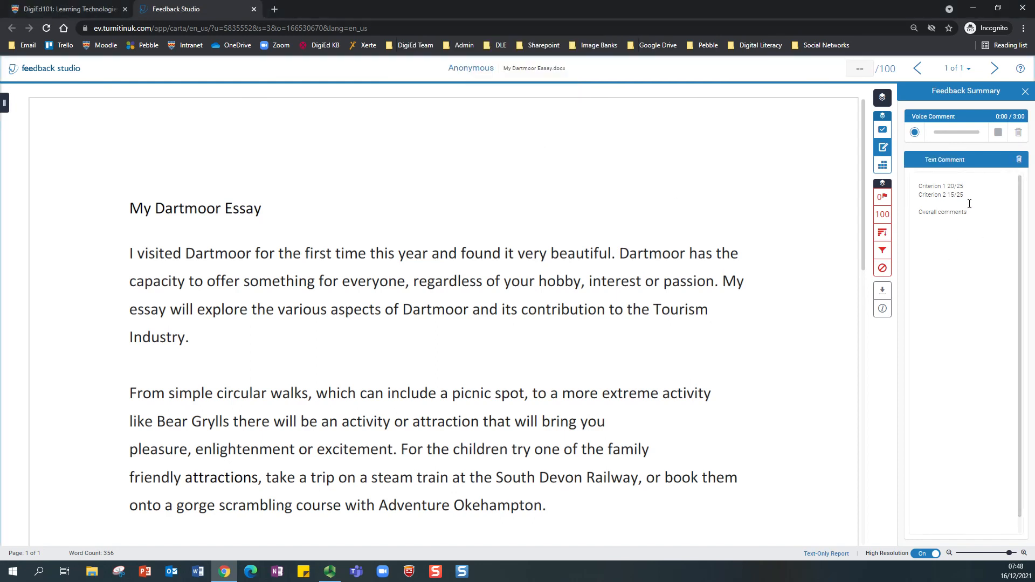
{"action": "left_click", "coordinate": [731, 172]}
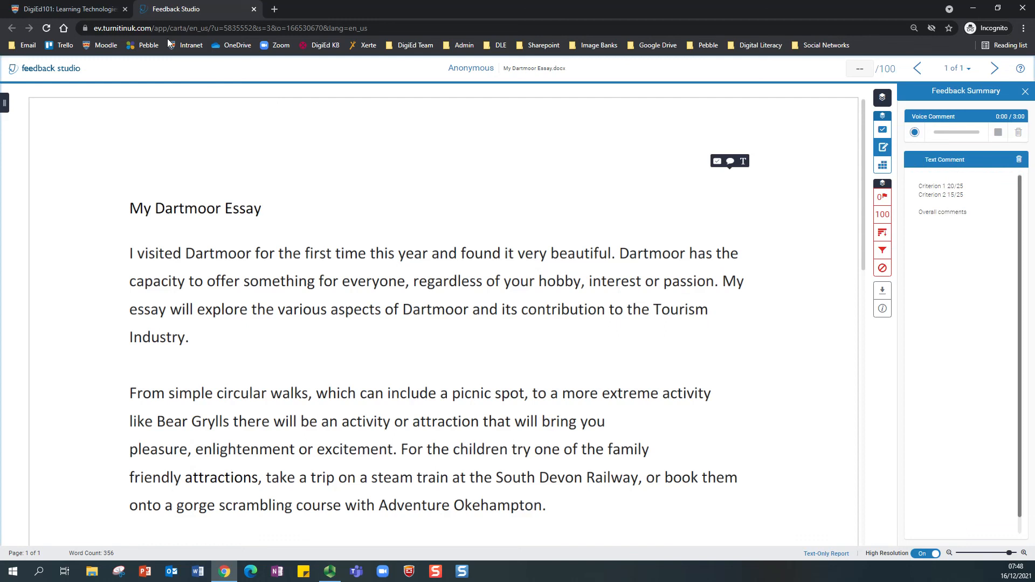
{"action": "left_click", "coordinate": [254, 9]}
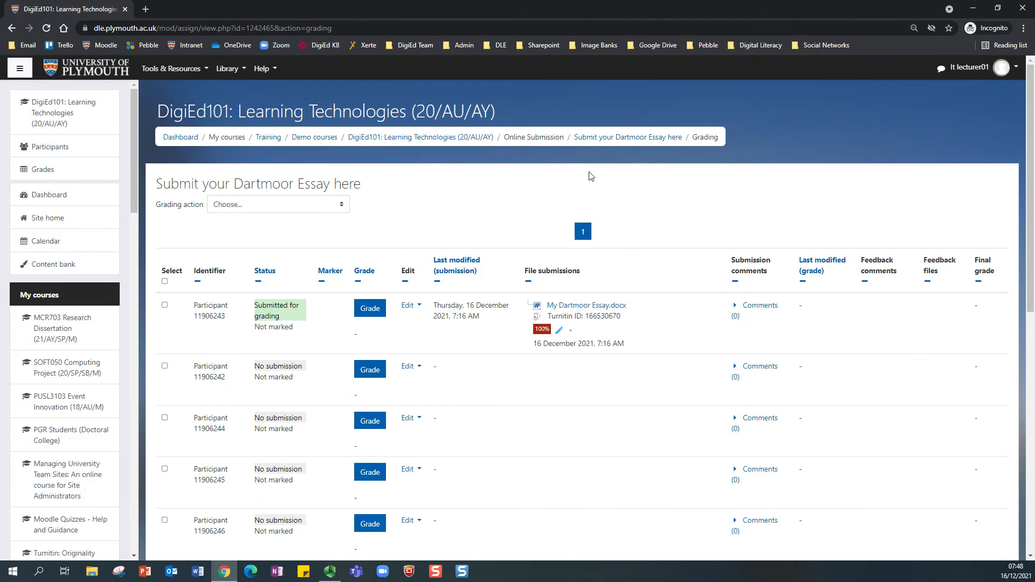
{"action": "key", "text": "F5"}
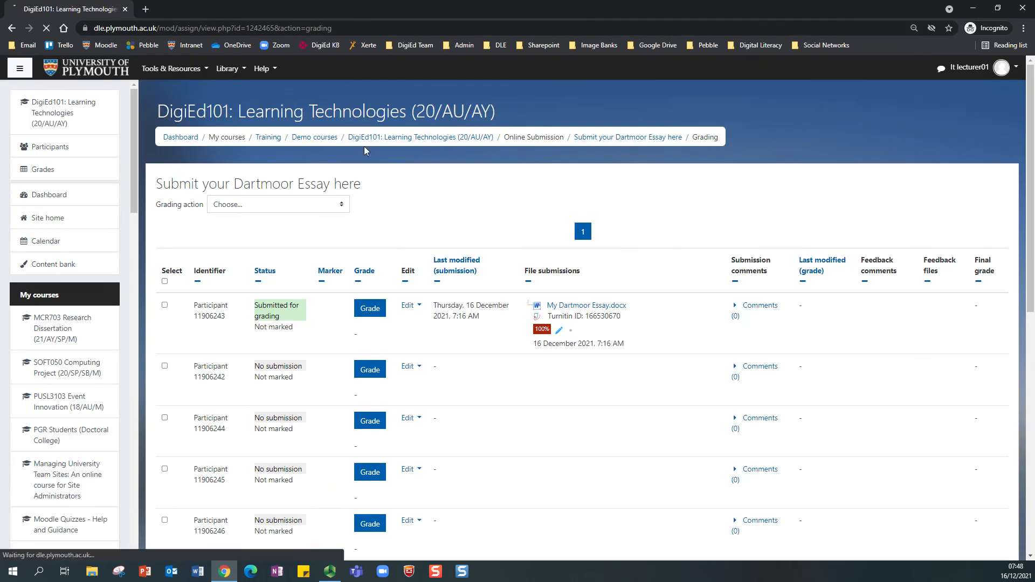
Go to the DigiEd101 course and open the essay submitted to the third Dartmoor assignment, whose rubric uses excellent, good, acceptable, needs improvement
{"action": "left_click", "coordinate": [426, 140]}
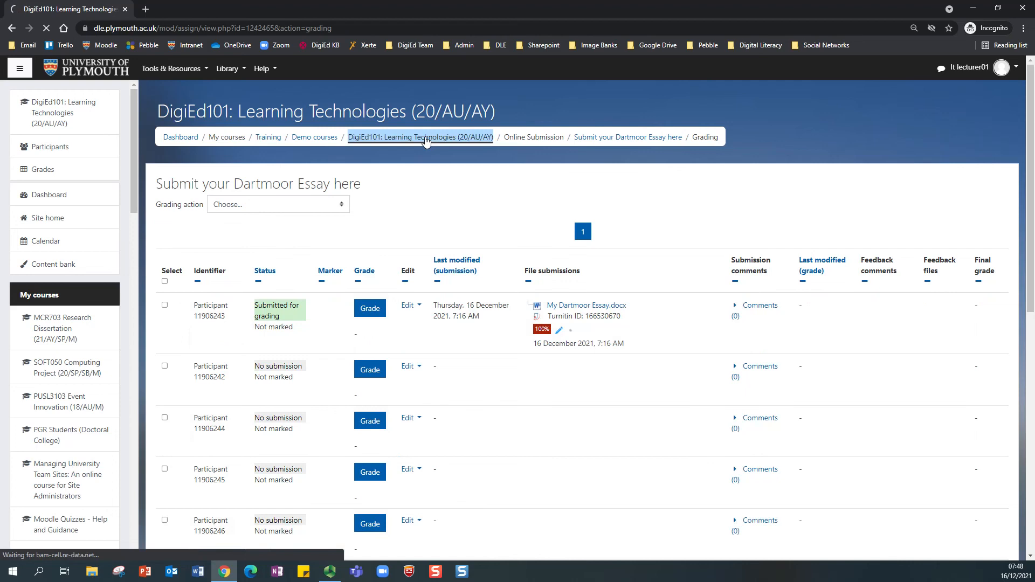
{"action": "scroll", "coordinate": [469, 346], "scroll_direction": "down", "scroll_amount": 3}
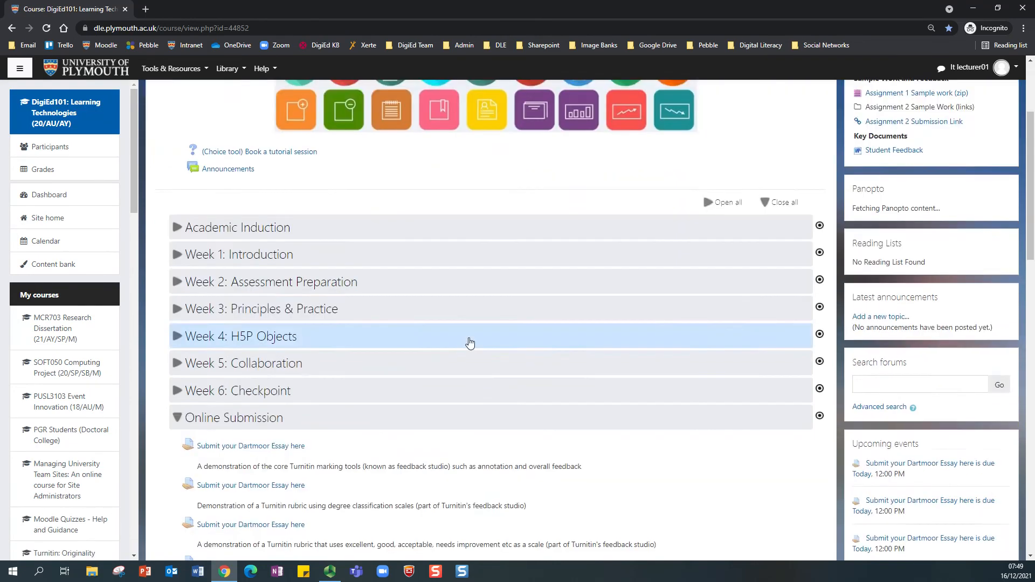
{"action": "scroll", "coordinate": [469, 347], "scroll_direction": "down", "scroll_amount": 3}
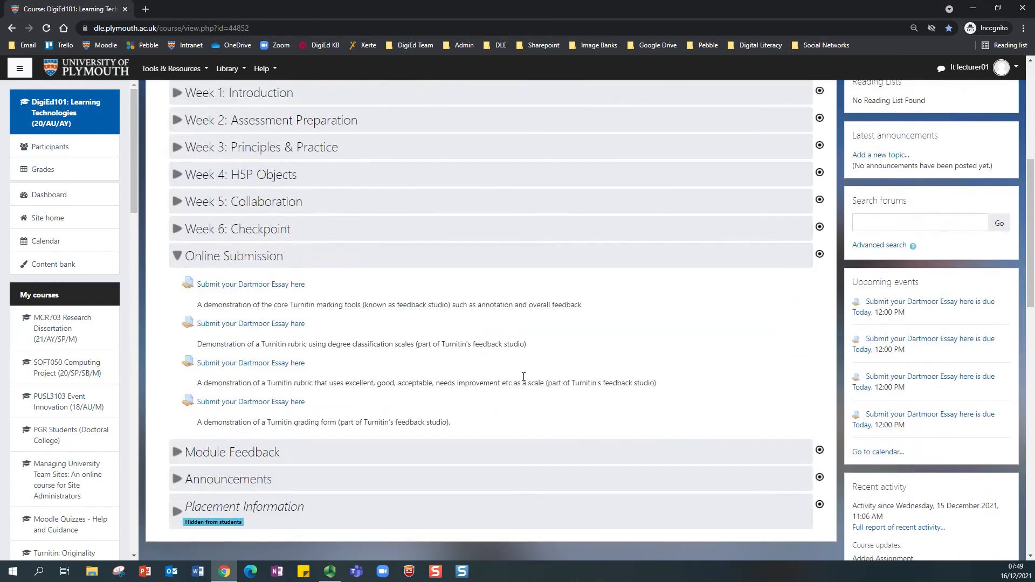
{"action": "left_click", "coordinate": [256, 363]}
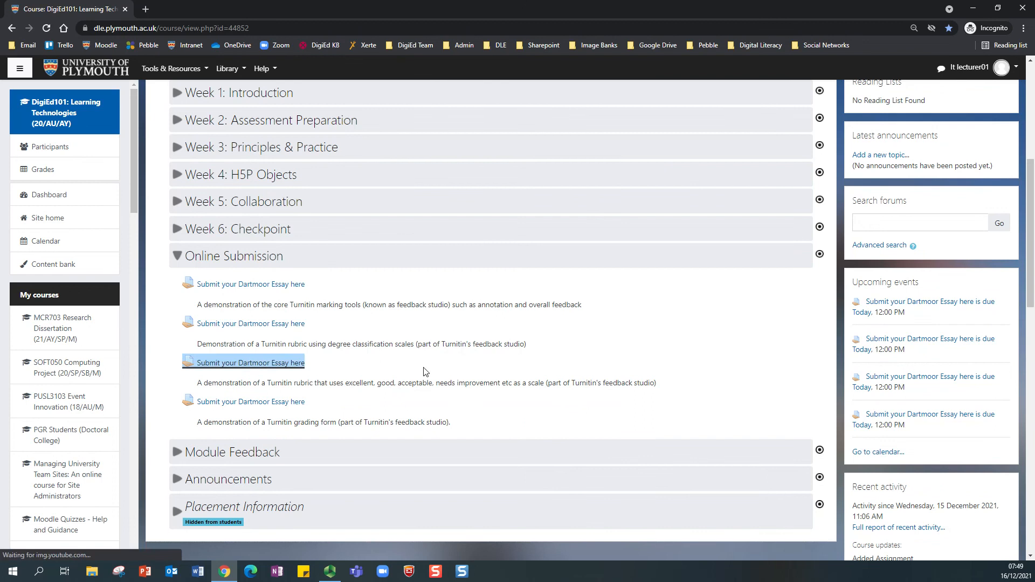
{"action": "left_click", "coordinate": [571, 424]}
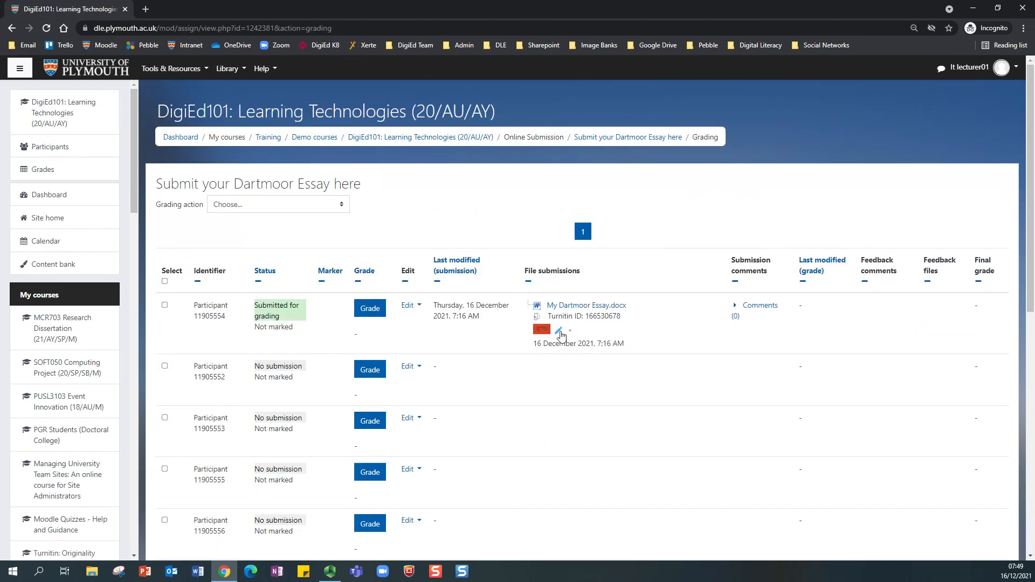
{"action": "left_click", "coordinate": [558, 330]}
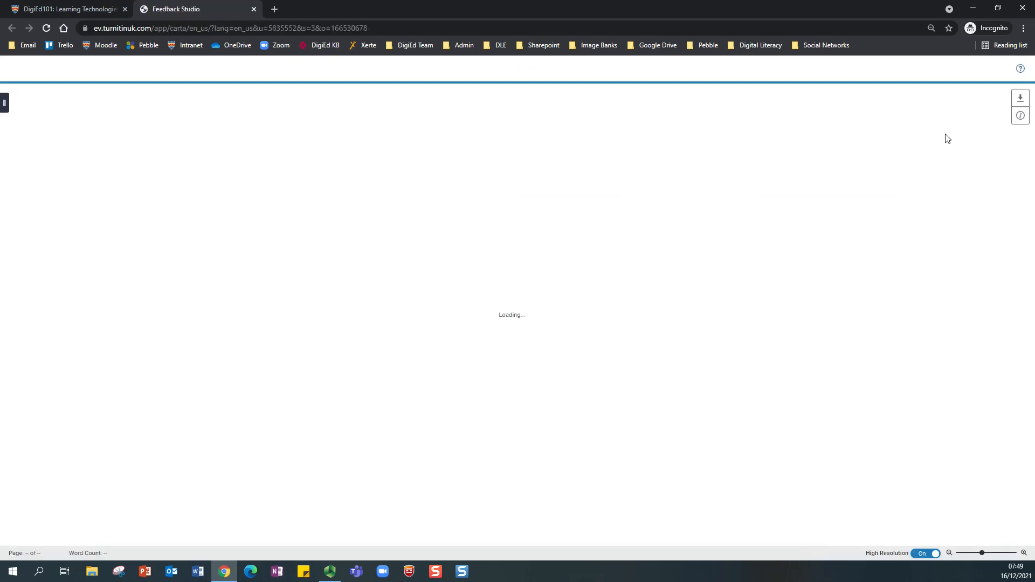
Show the essay's rubric, Demo Rubric 1, in an expanded window and place it over the essay
{"action": "left_click", "coordinate": [1021, 165]}
{"action": "left_click", "coordinate": [1001, 115]}
{"action": "left_click_drag", "start_coordinate": [732, 7], "coordinate": [529, 43]}
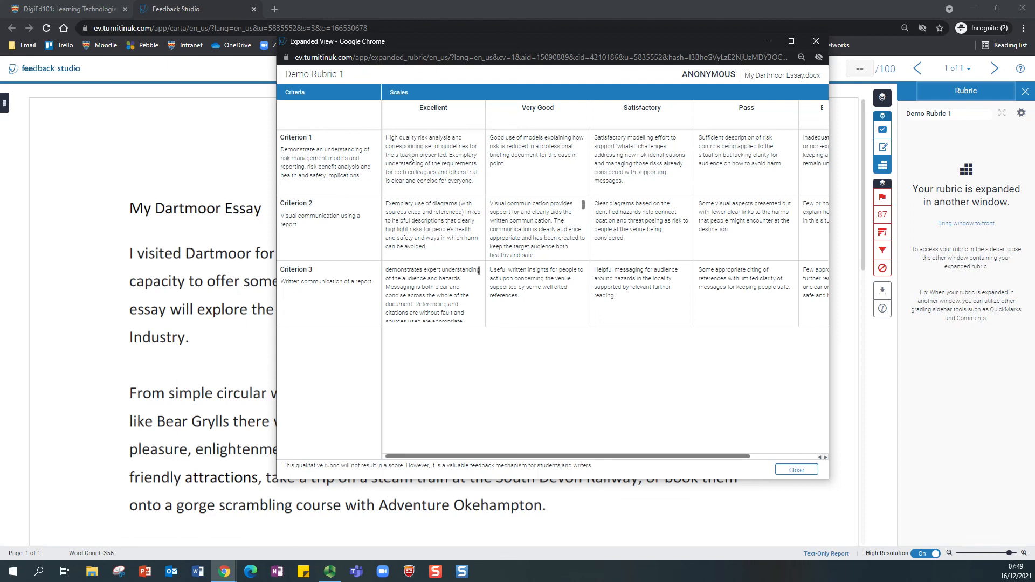
Rate Criteria 1 and 3 as Excellent and Criterion 2 as Very Good, and close the expanded rubric
{"action": "left_click", "coordinate": [434, 162]}
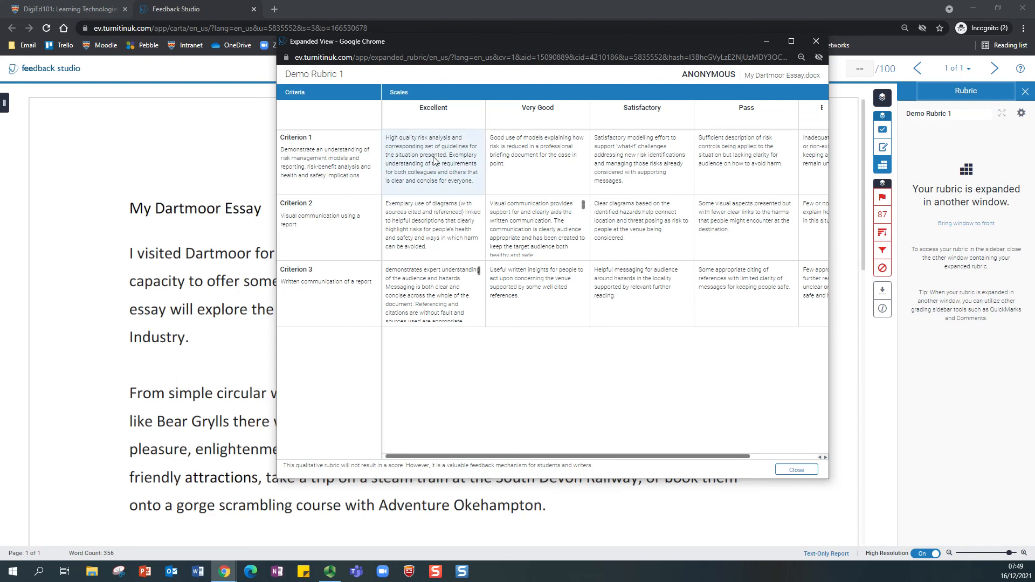
{"action": "left_click", "coordinate": [545, 221]}
{"action": "left_click", "coordinate": [429, 297]}
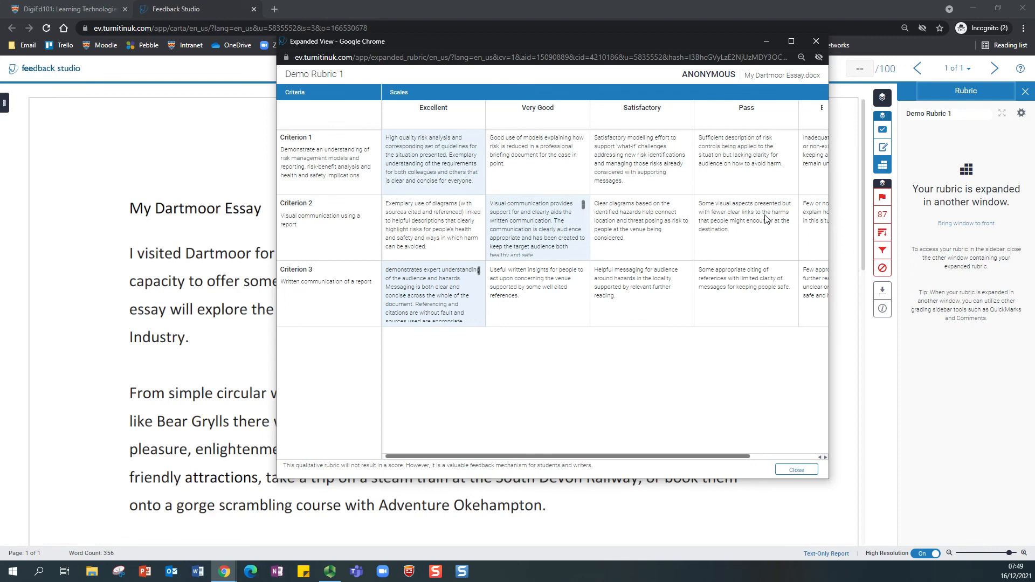
{"action": "left_click", "coordinate": [797, 471]}
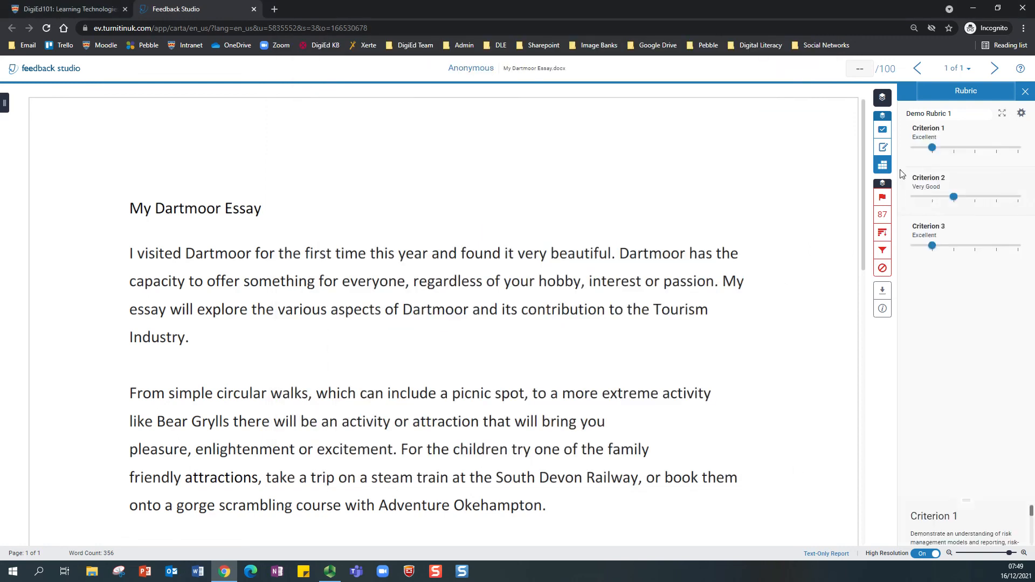
Open the feedback summary of the essay
{"action": "left_click", "coordinate": [883, 149]}
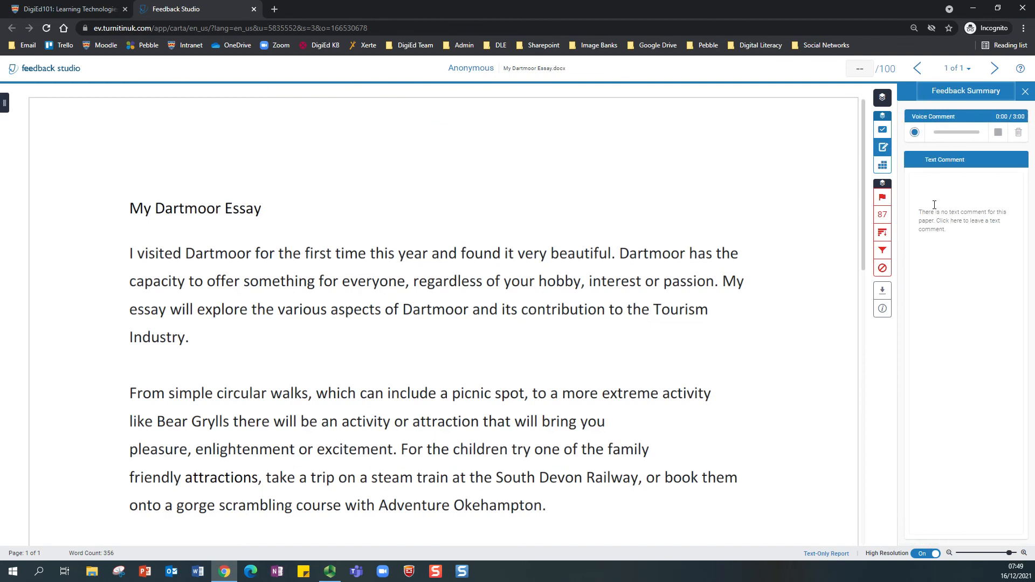